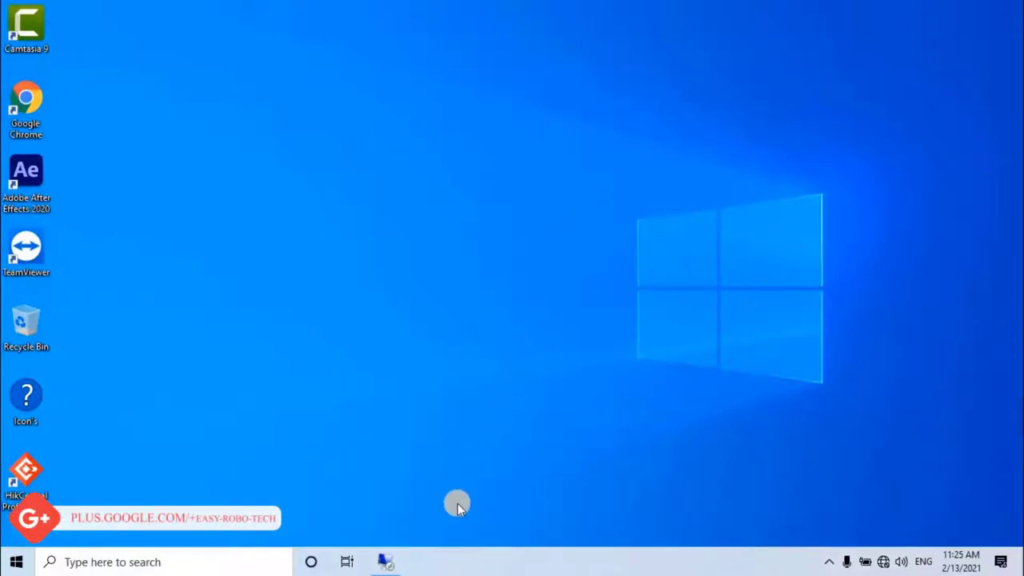
Switch to the remote desktop session on 192.168.100.50 from the taskbar.
left_click(376, 562)
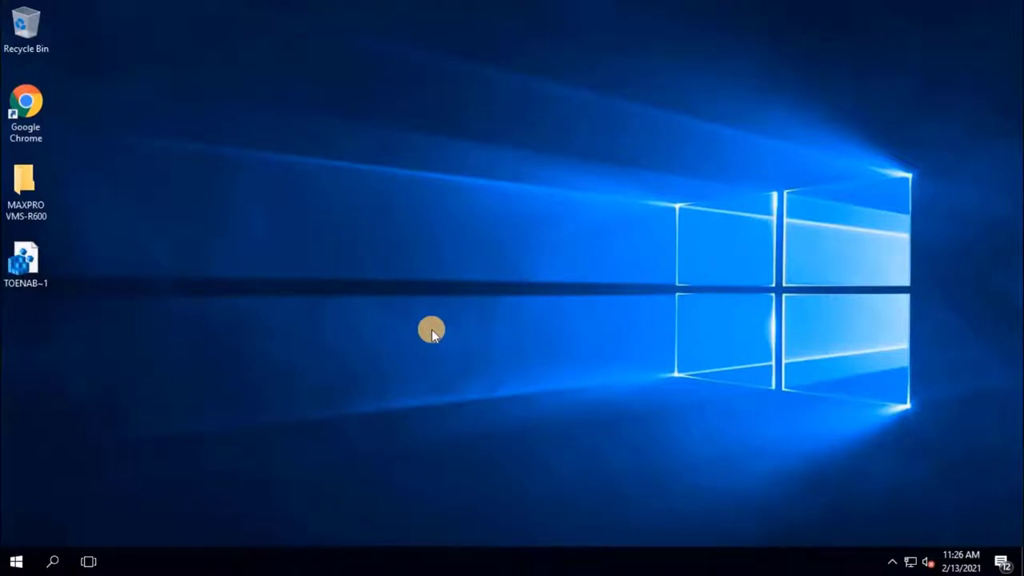
Open Services via a 'ser' search, stop the Windows Time service, and close the console.
left_click(55, 561)
type("serv")
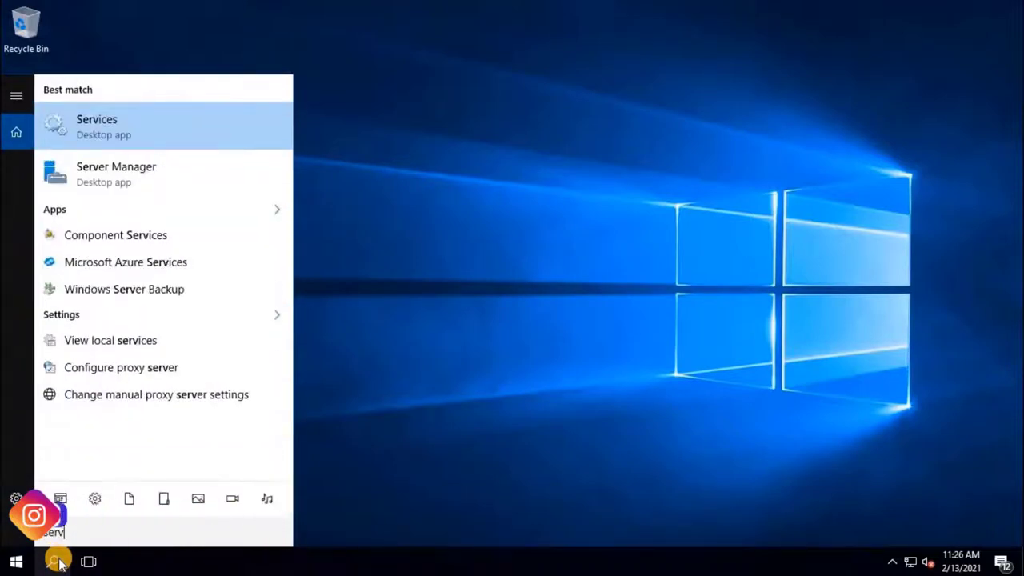
left_click(58, 561)
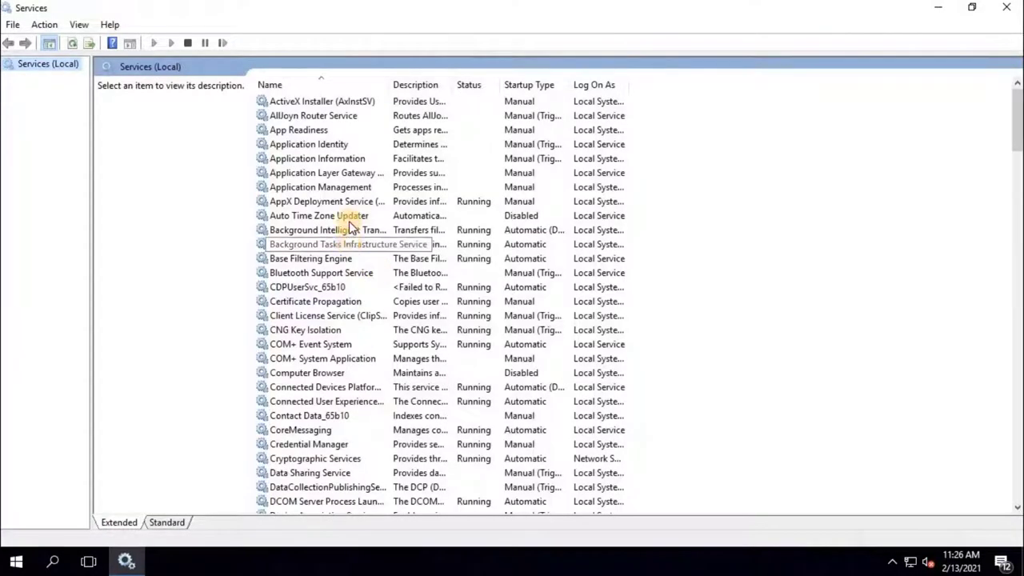
left_click(352, 216)
type("wi")
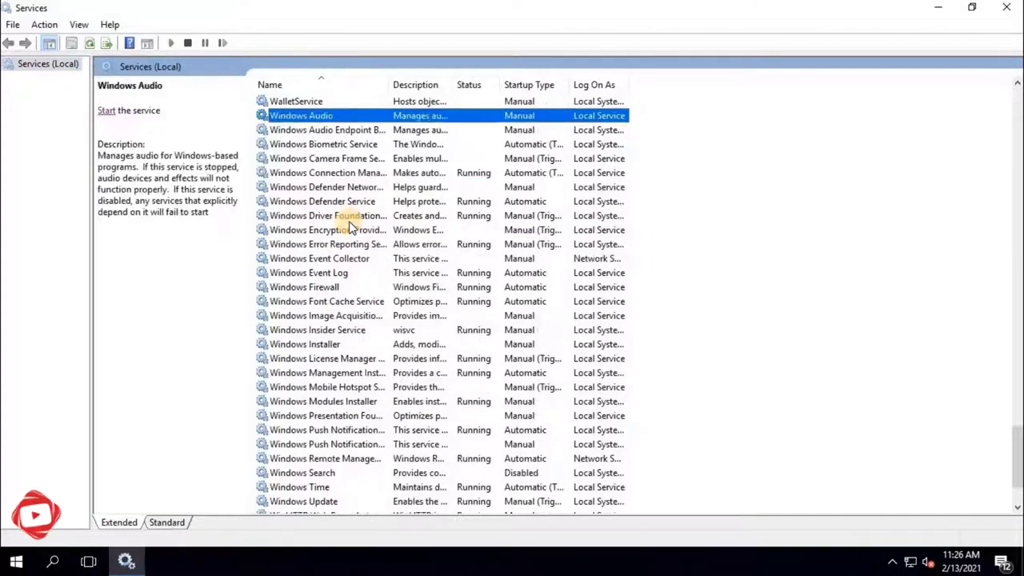
left_click(340, 489)
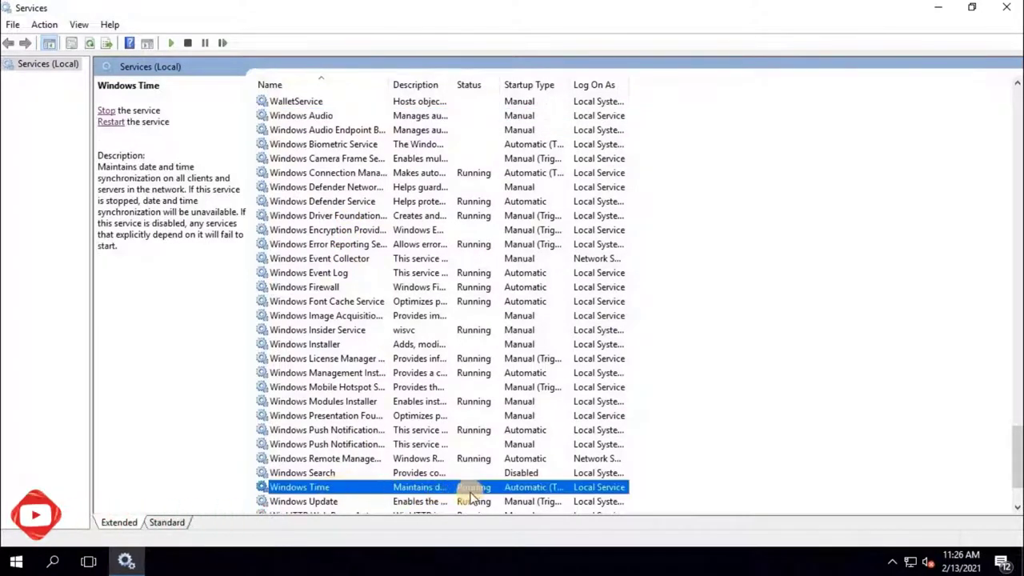
left_click(110, 112)
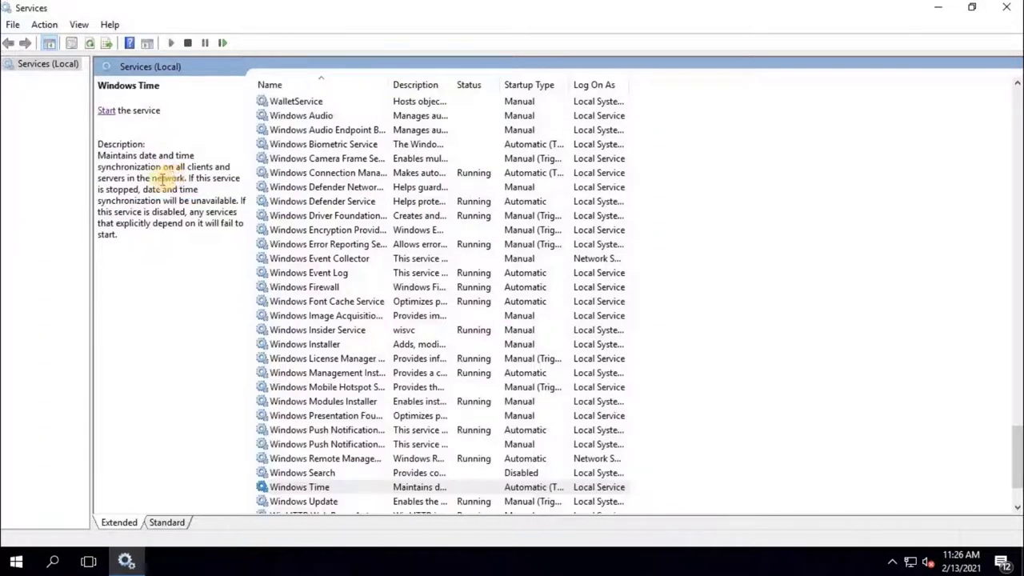
left_click(1010, 8)
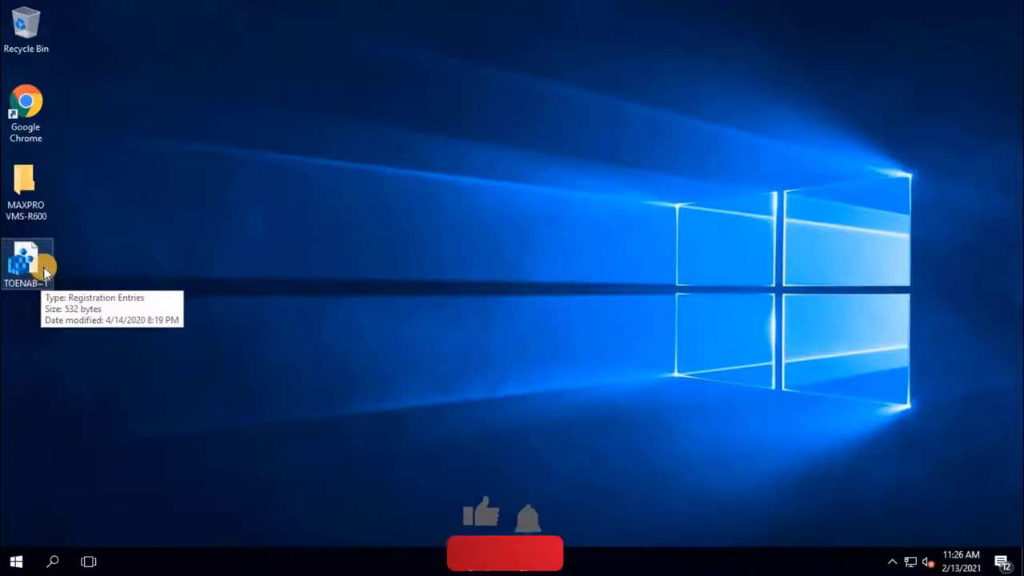
Merge the desktop's TOENAB~1.REG file into the registry and dismiss the success message.
double_click(42, 280)
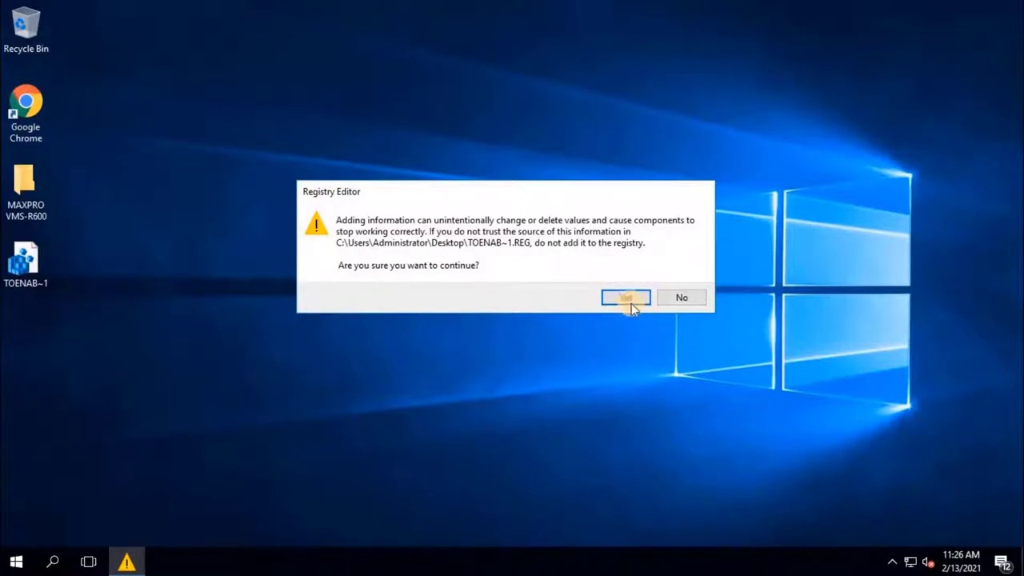
left_click(624, 299)
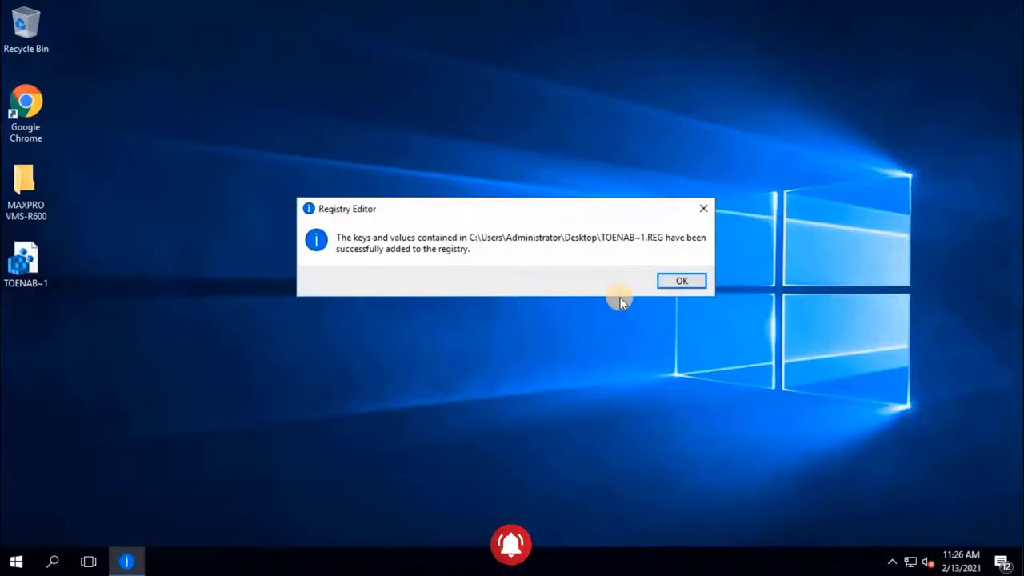
left_click(693, 281)
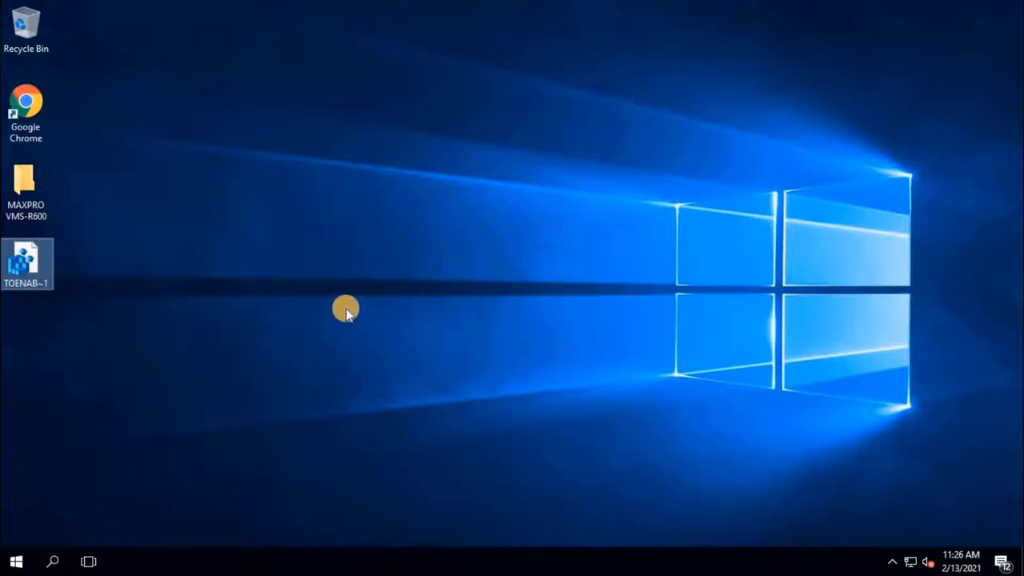
Open Windows Firewall with Advanced Security maximized and start a new rule under Inbound Rules.
left_click(53, 562)
type("win")
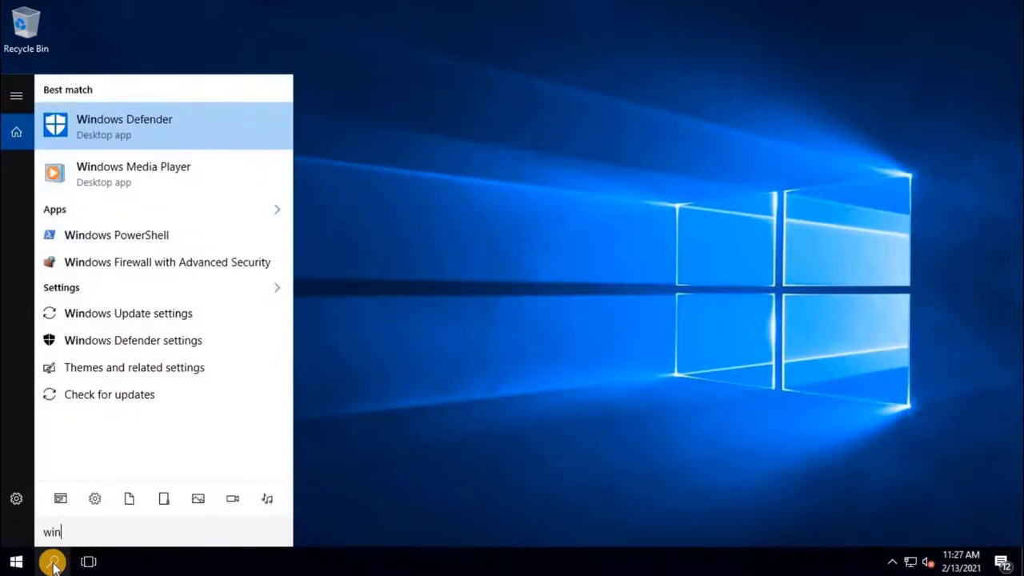
left_click(141, 262)
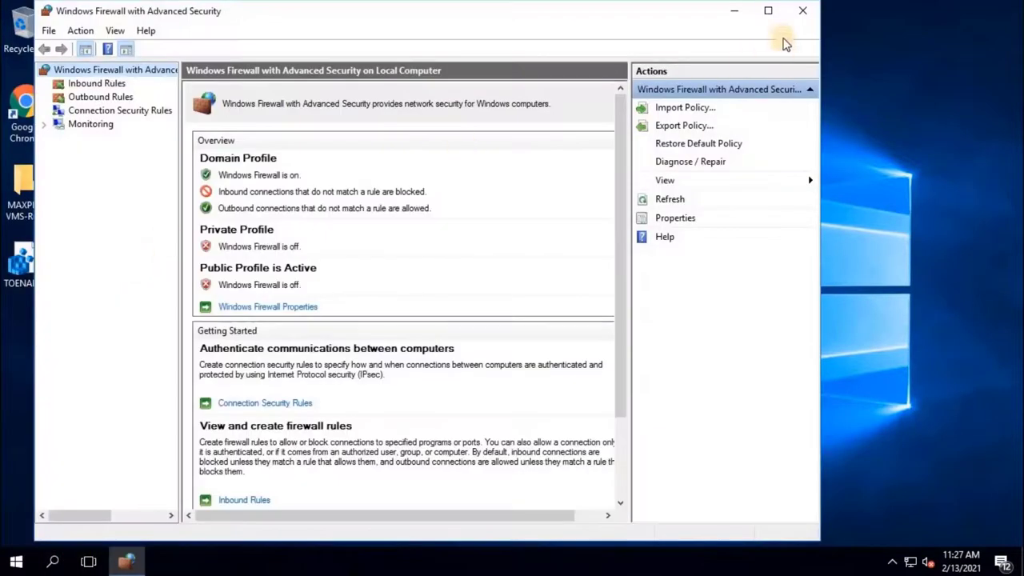
left_click(768, 10)
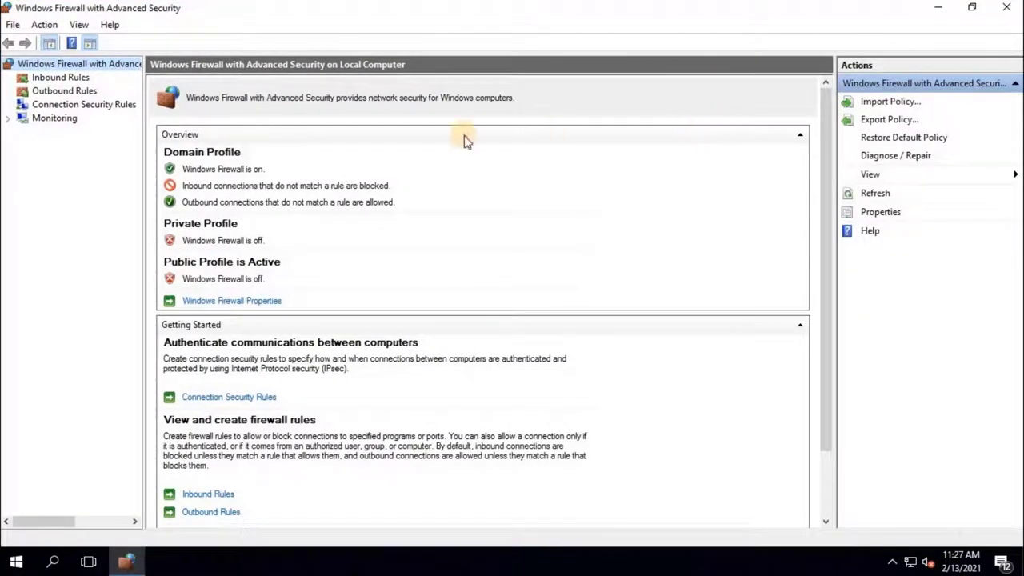
left_click(58, 78)
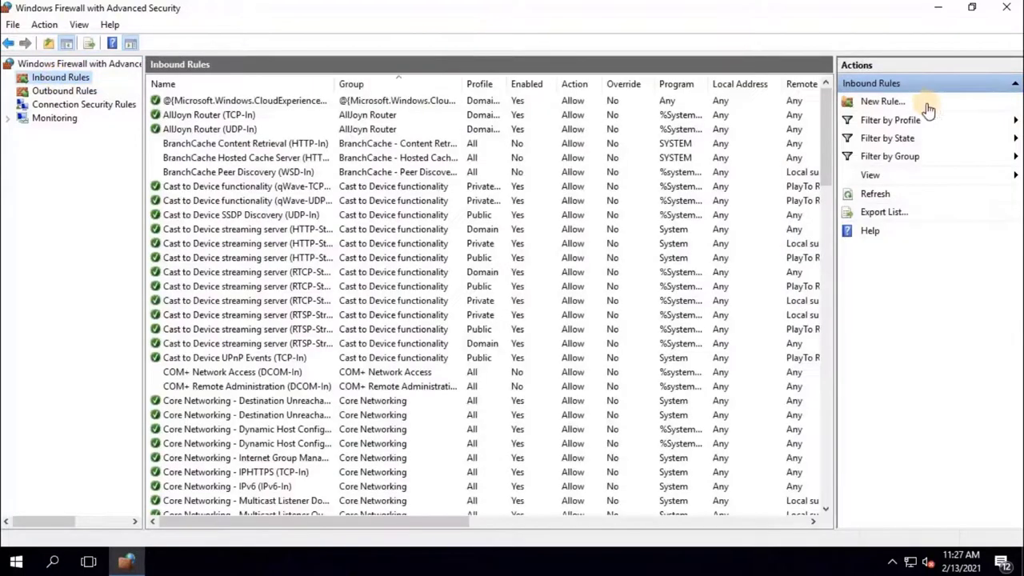
left_click(880, 102)
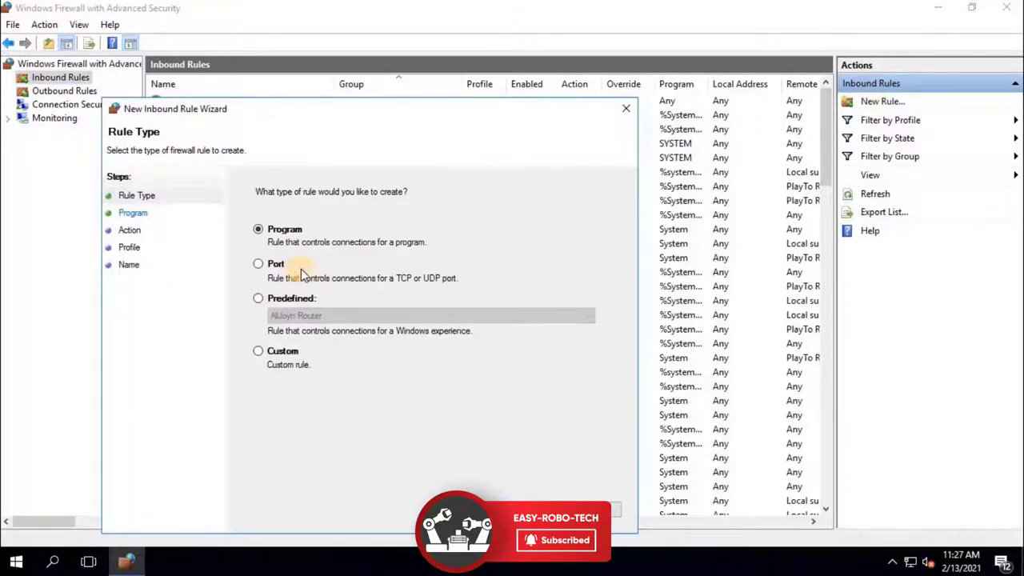
Choose the Port rule type and select UDP as the protocol.
left_click(262, 265)
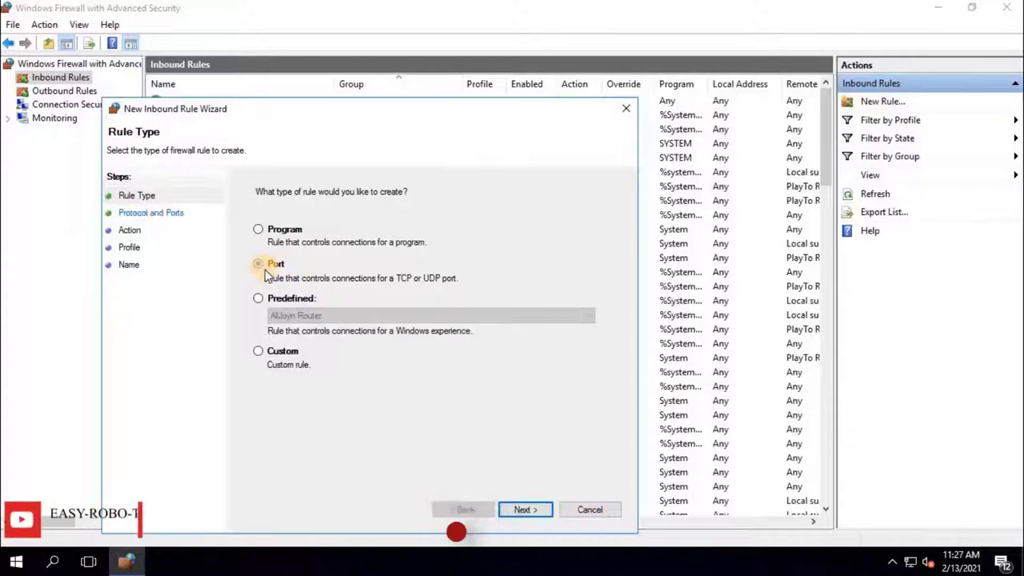
left_click(544, 514)
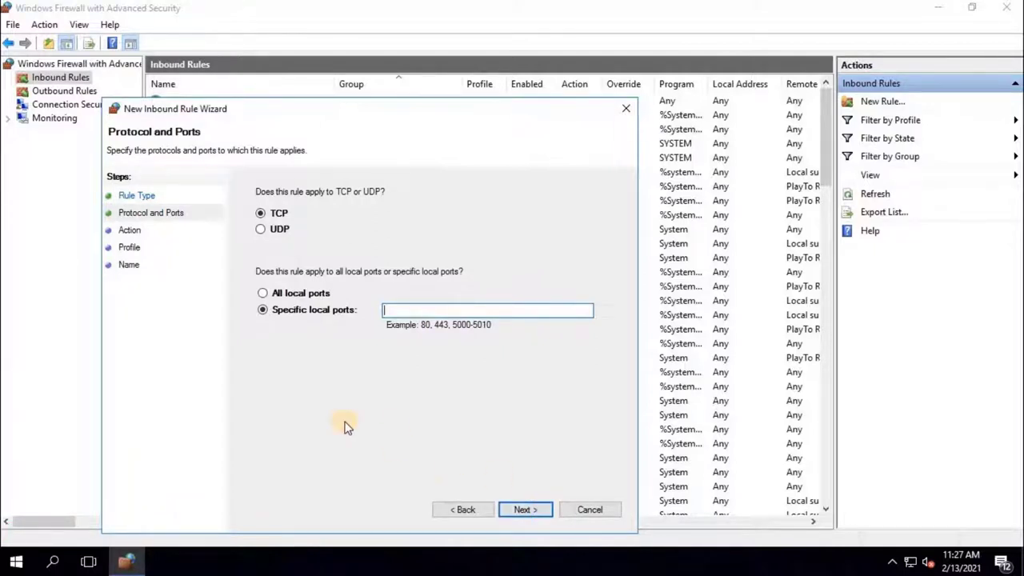
left_click(262, 230)
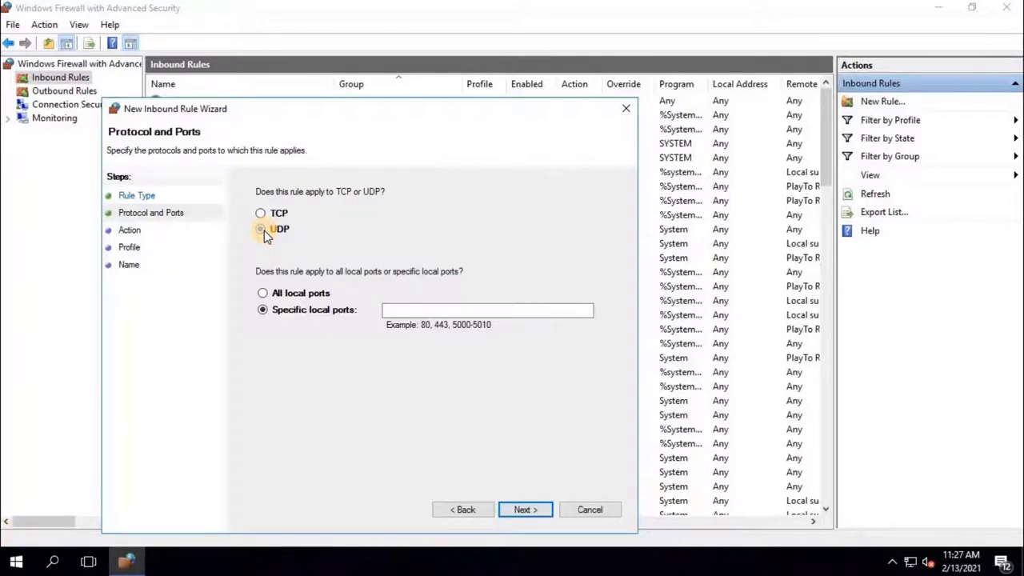
Set UDP specific local port 123 and keep Allow the connection for the inbound rule.
left_click(264, 229)
left_click(463, 311)
type("123")
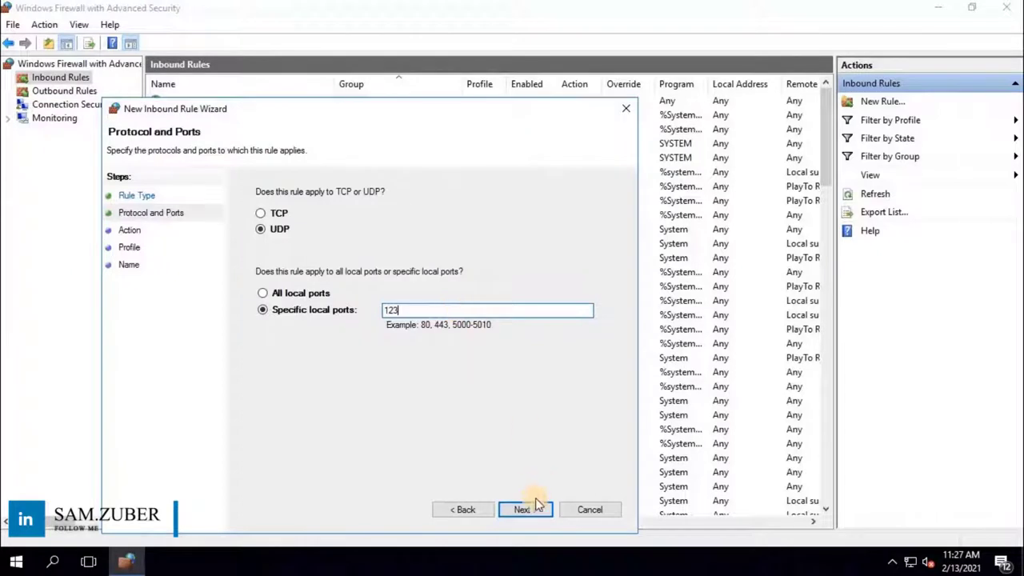
left_click(524, 509)
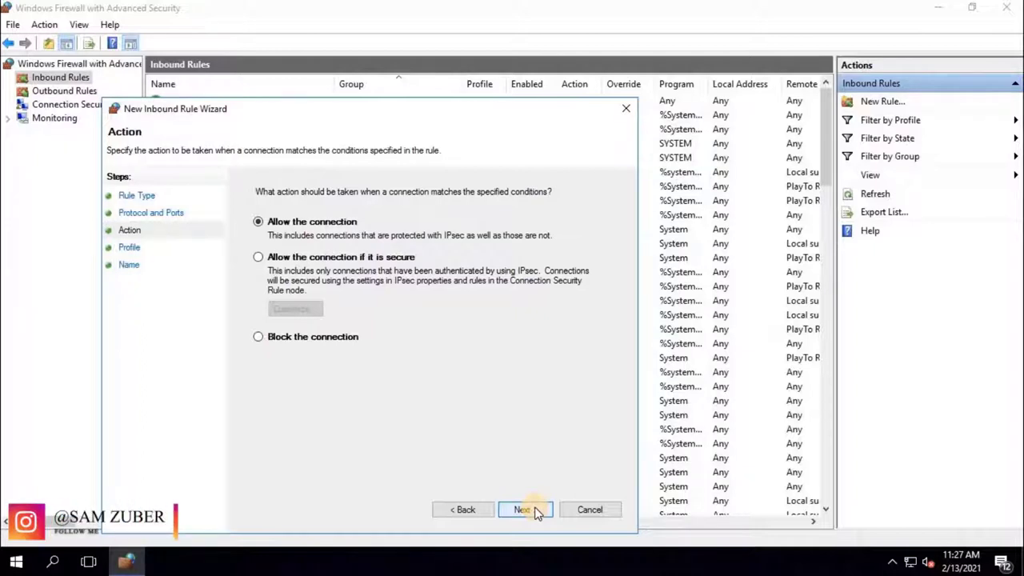
left_click(521, 510)
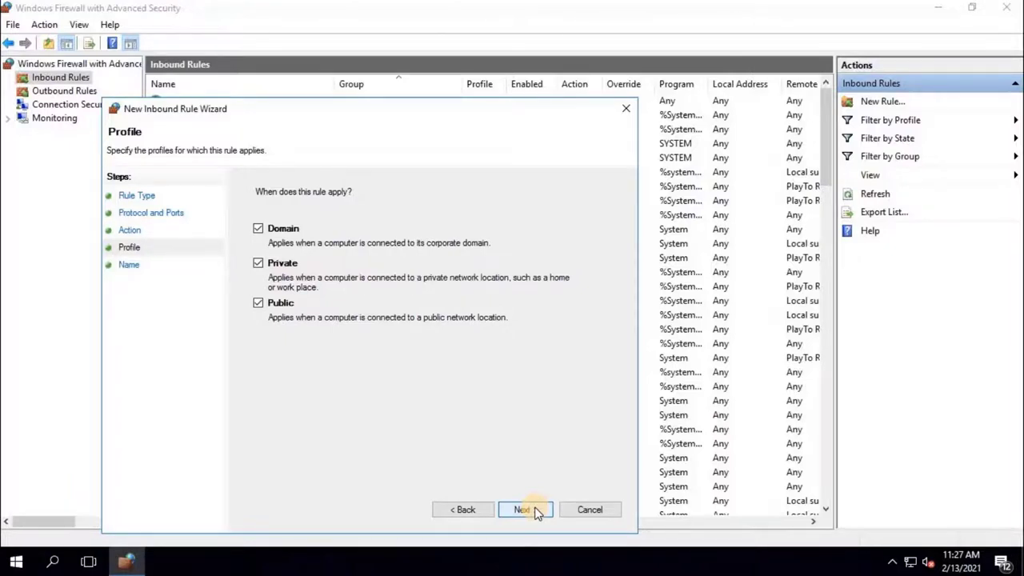
Keep all profiles, name the rule 'NTP Server Inbound', and finish the wizard.
left_click(536, 510)
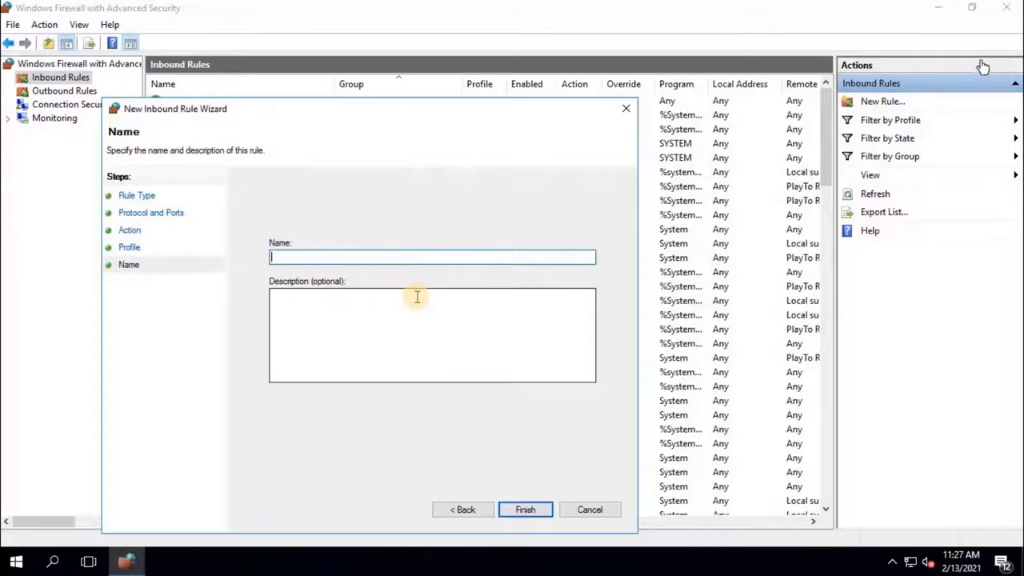
type("NT")
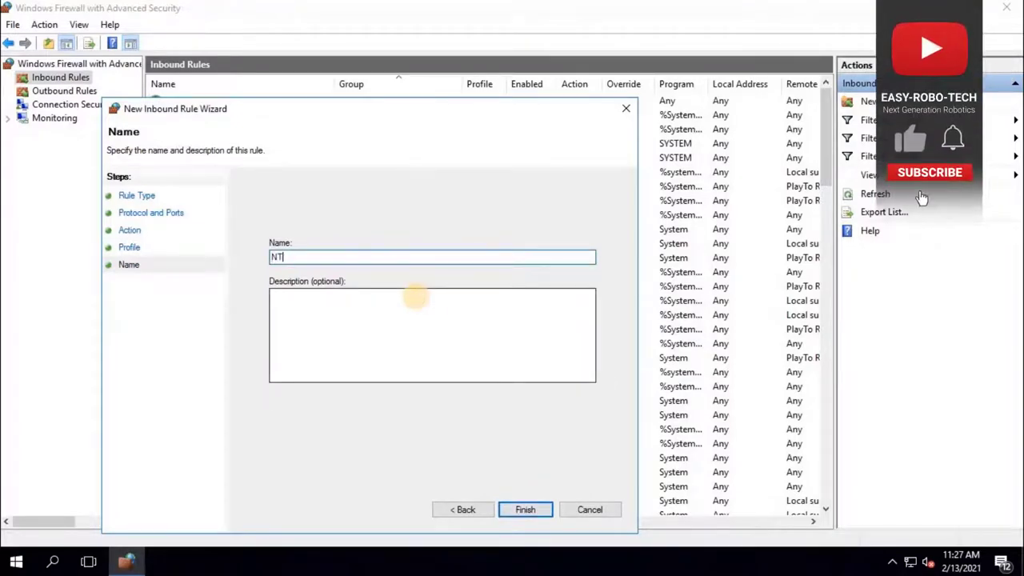
type("P Server In")
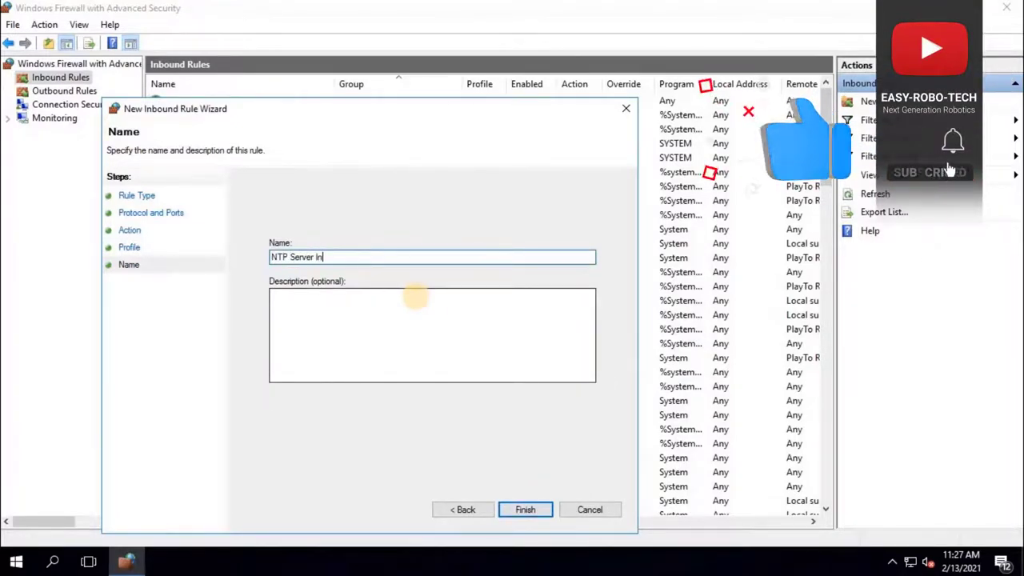
type("bound")
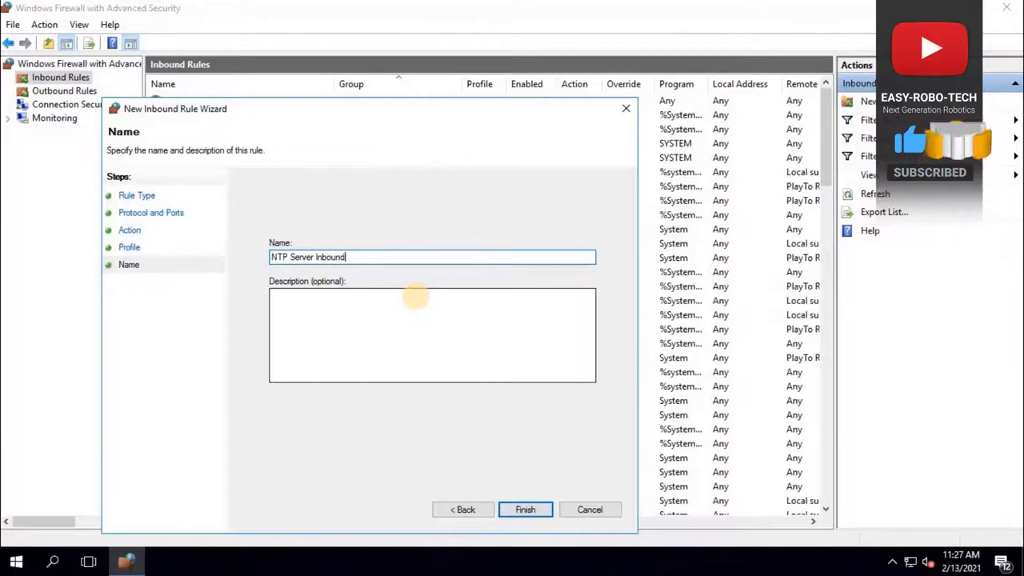
left_click(525, 510)
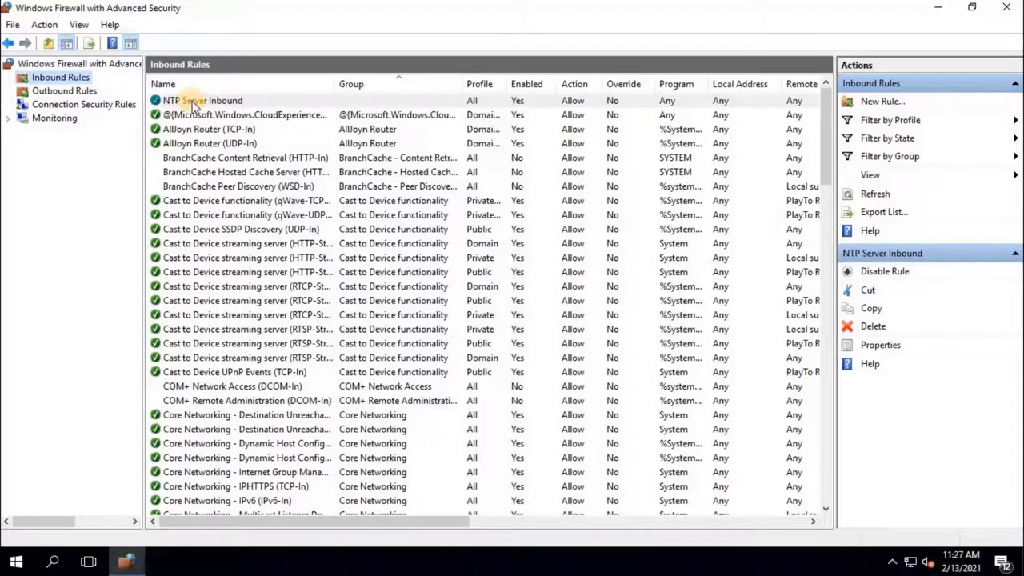
Start a new outbound port rule for UDP with specific remote port 123.
left_click(78, 93)
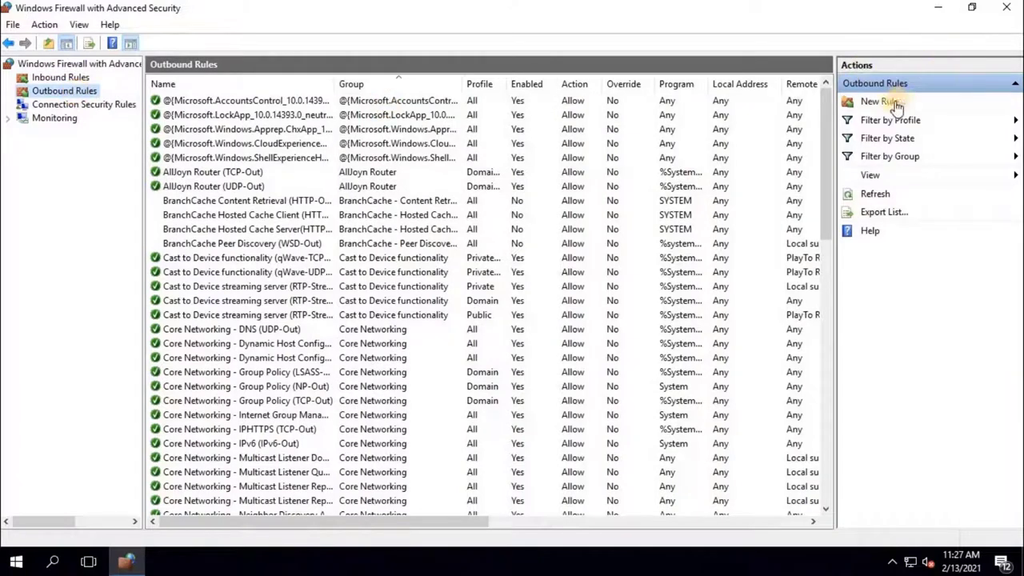
left_click(895, 103)
left_click(281, 284)
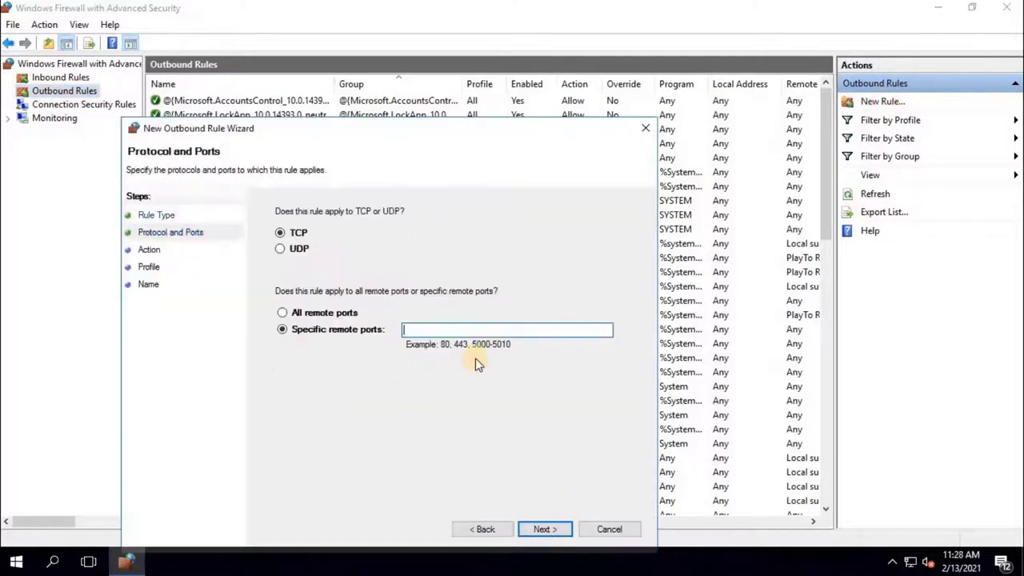
left_click(279, 248)
left_click(475, 330)
type("123")
left_click(547, 528)
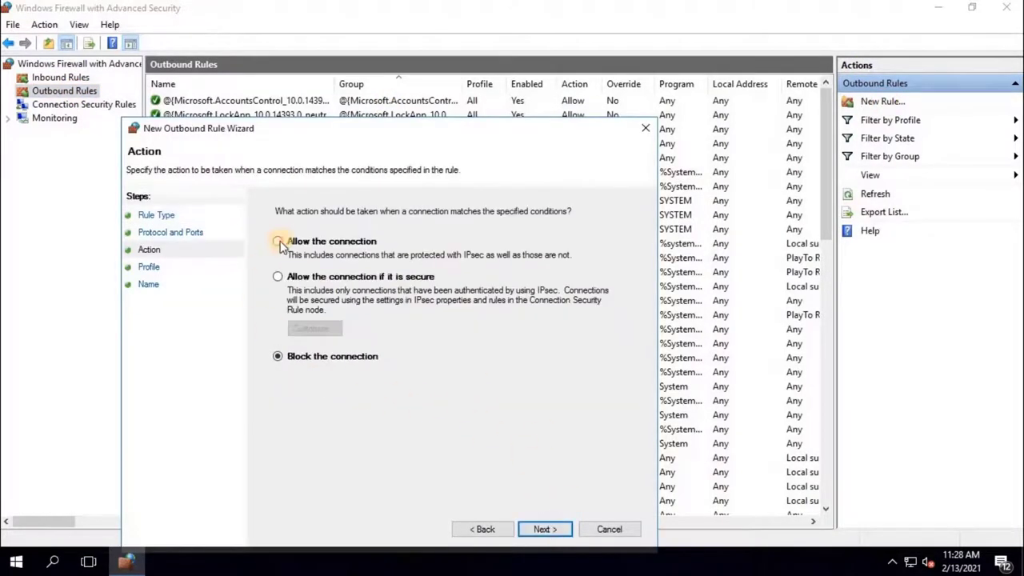
Allow the connection, name the rule 'NTP SErver Outbound', finish, and close the firewall console.
left_click(278, 243)
left_click(545, 529)
left_click(545, 529)
type("NTP SErver Outbound")
left_click(547, 530)
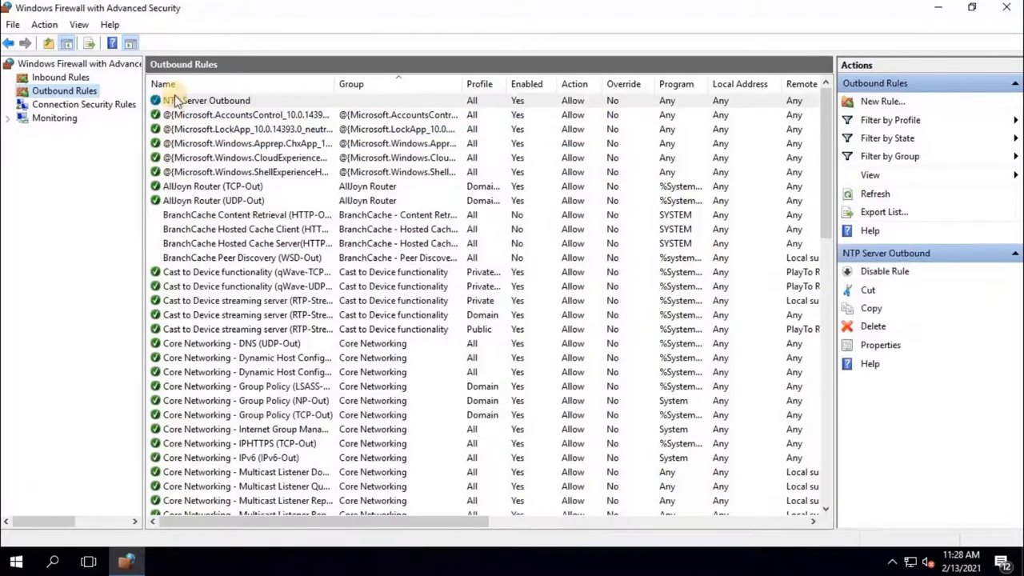
left_click(1013, 8)
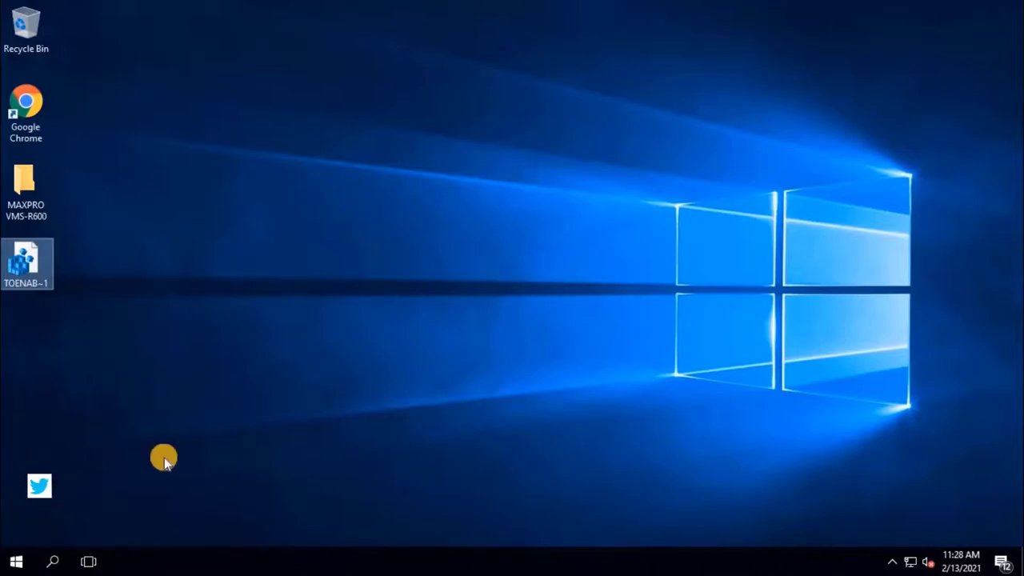
Open Services via a 'serv' search and start the Windows Time service.
left_click(53, 563)
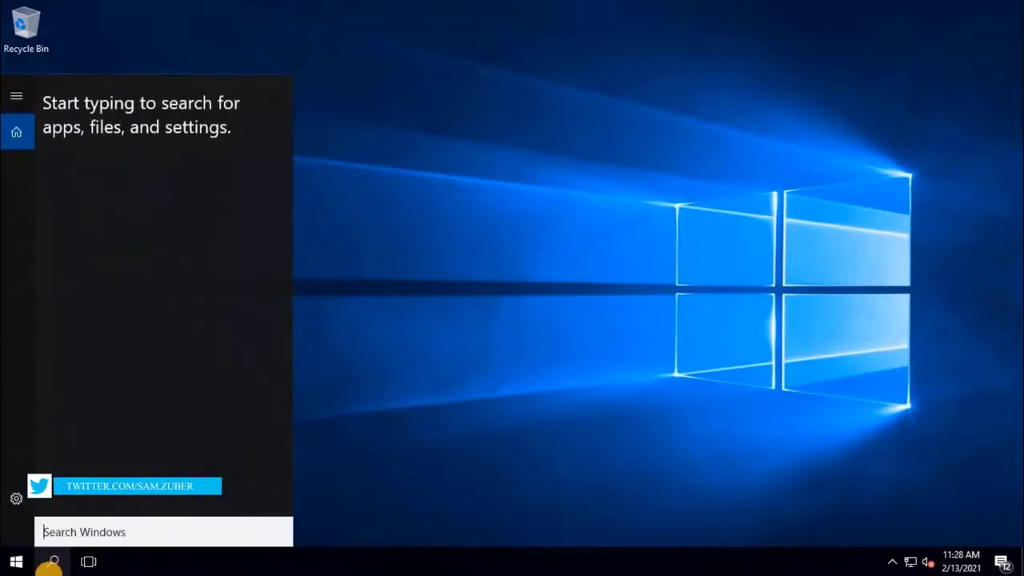
type("serv")
key("Return")
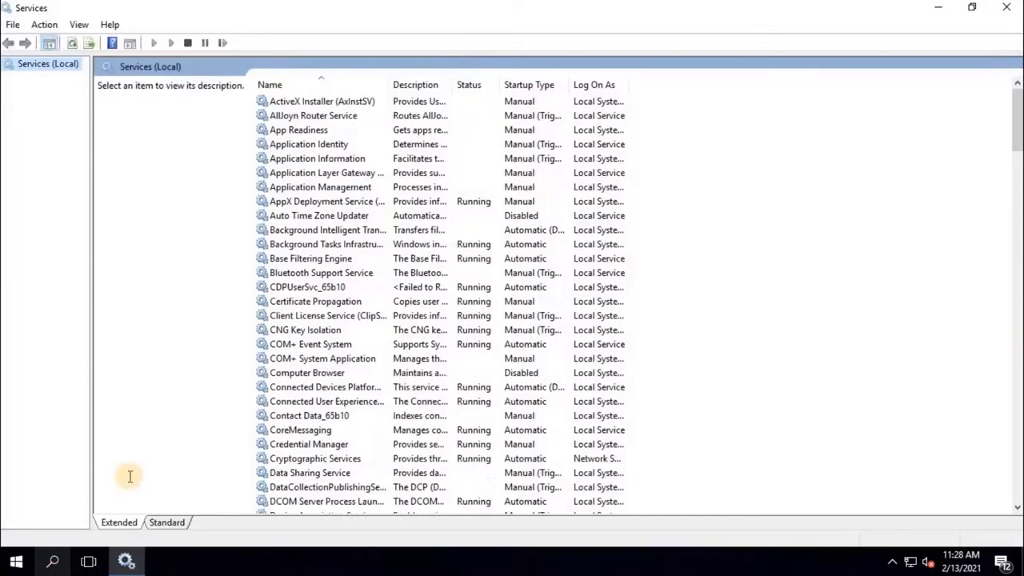
left_click(328, 417)
key("w")
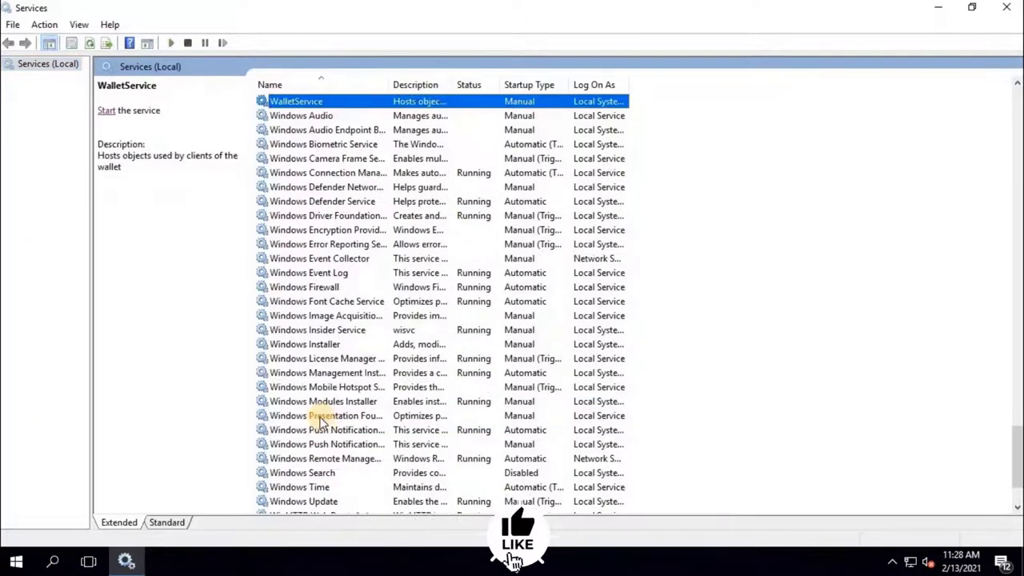
left_click(327, 488)
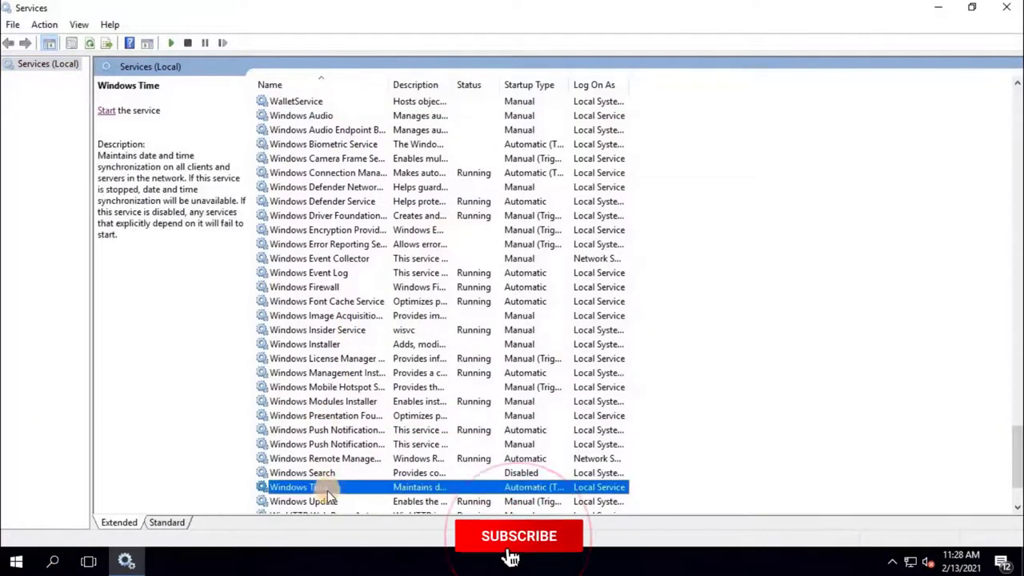
left_click(106, 111)
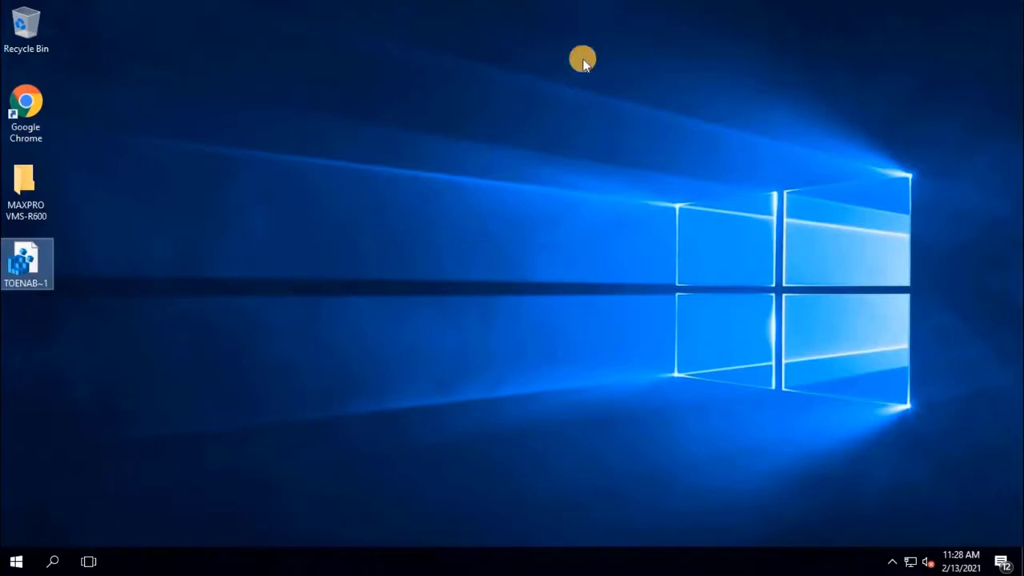
Minimise the remote session, find Date & time in the client's Settings, and open the Date and Time dialog.
left_click(656, 9)
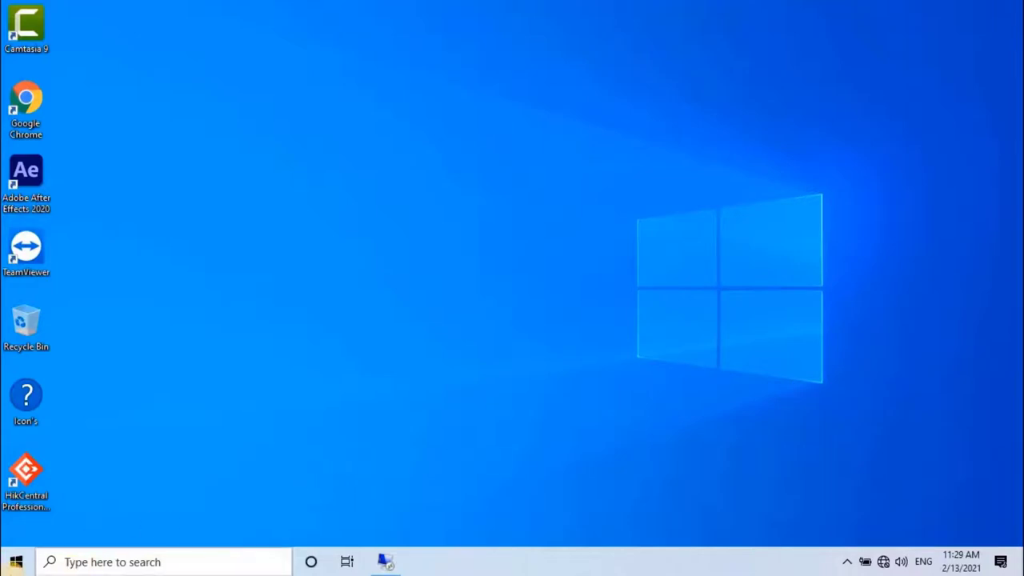
left_click(16, 562)
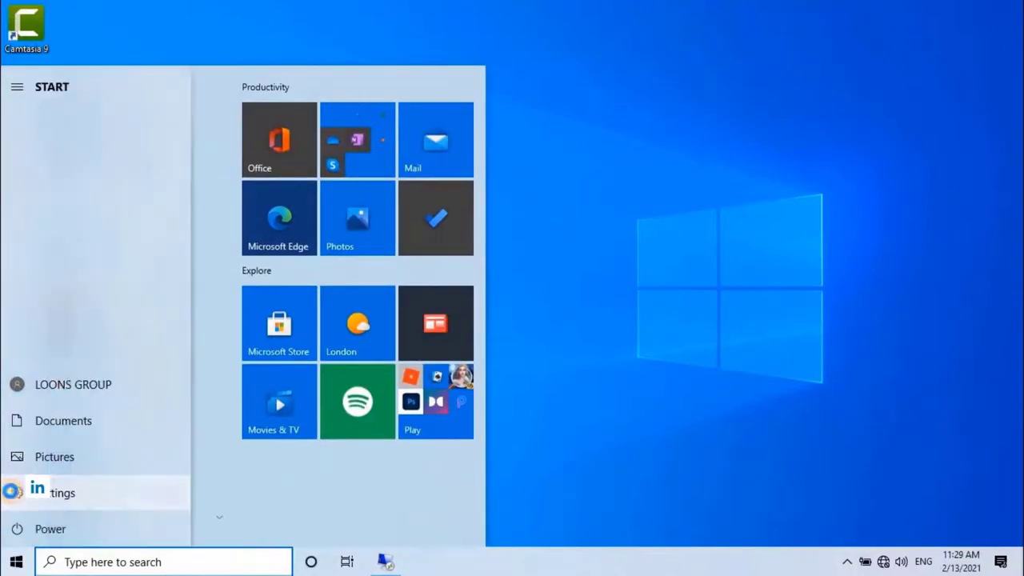
left_click(15, 493)
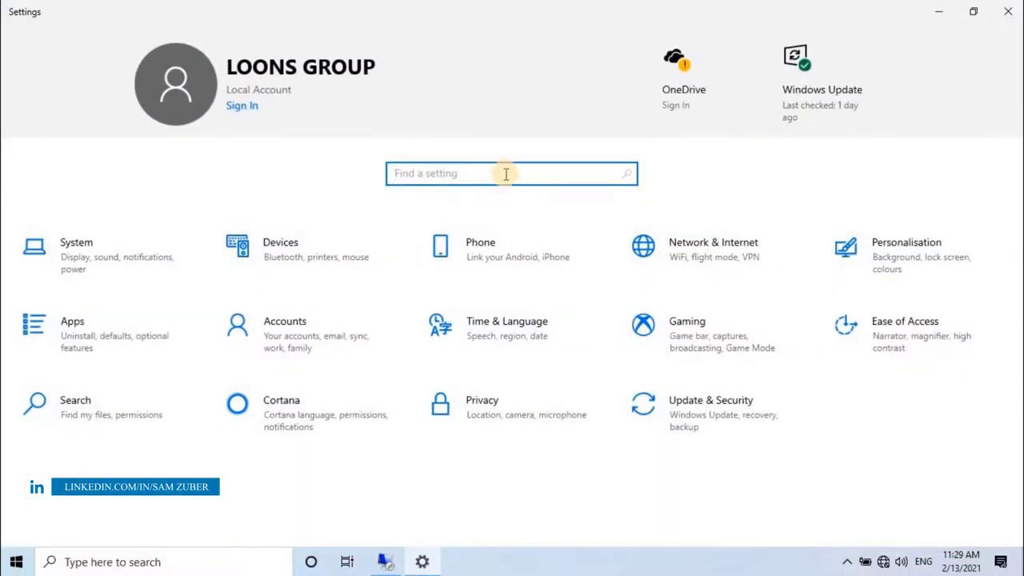
left_click(489, 172)
type("time")
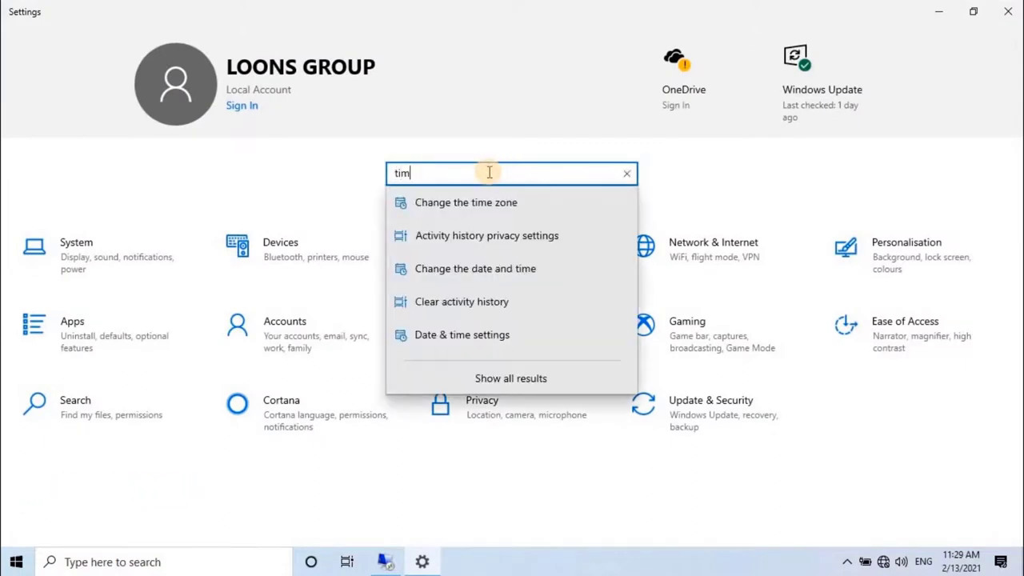
left_click(465, 333)
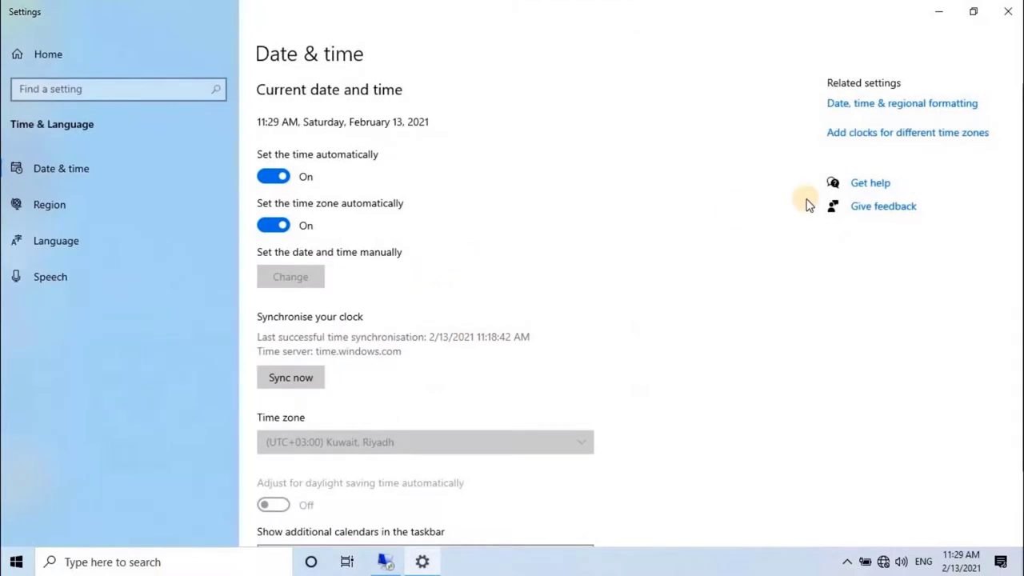
left_click(916, 134)
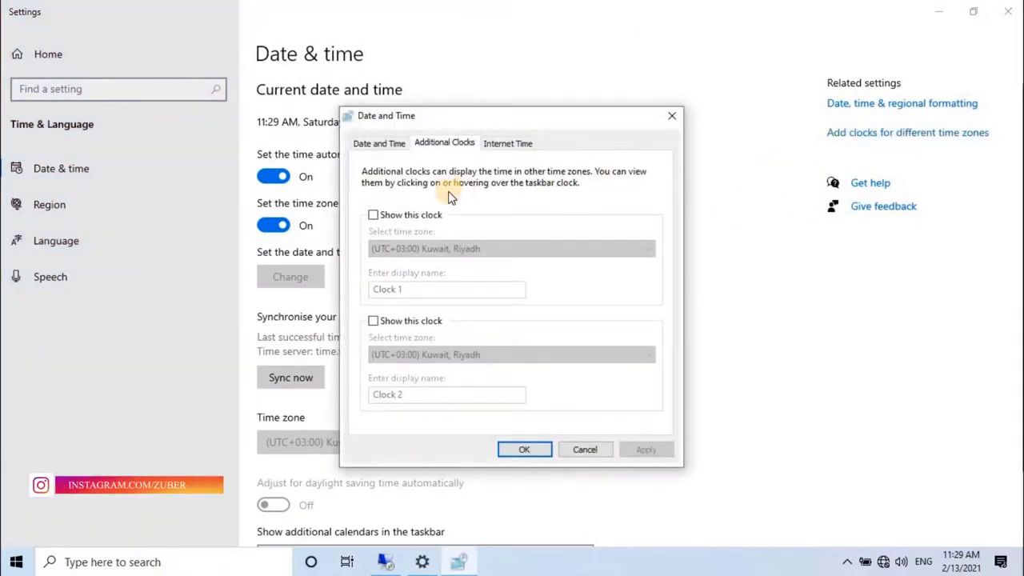
Set the internet time server to 192.168.100.50 and sync the clock.
left_click(521, 144)
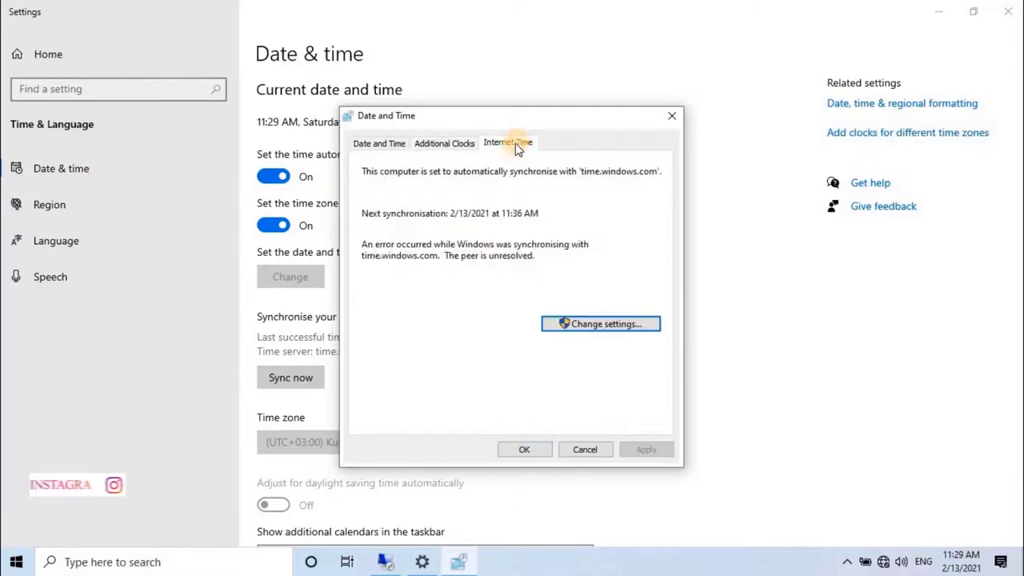
left_click(644, 325)
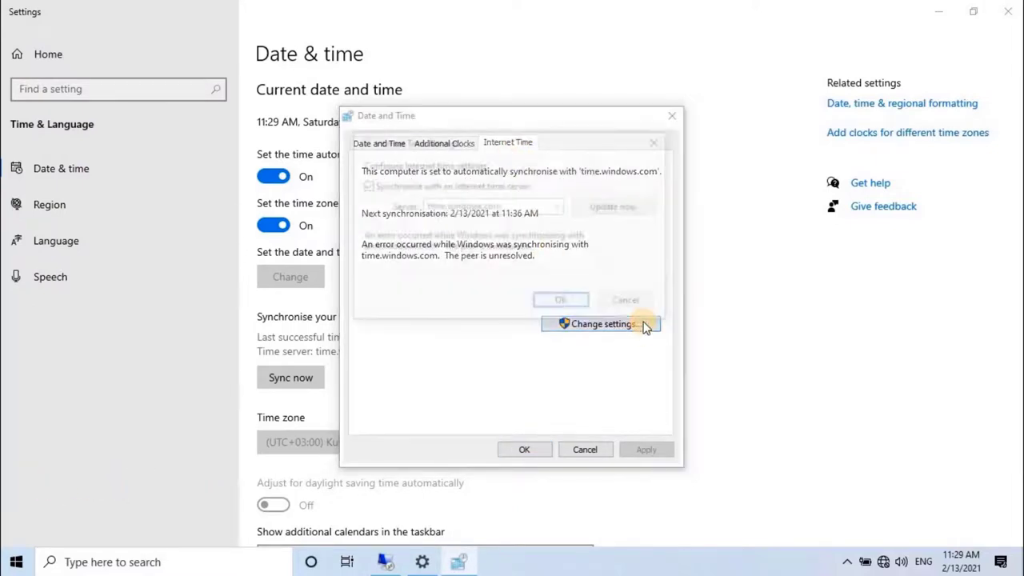
left_click(529, 211)
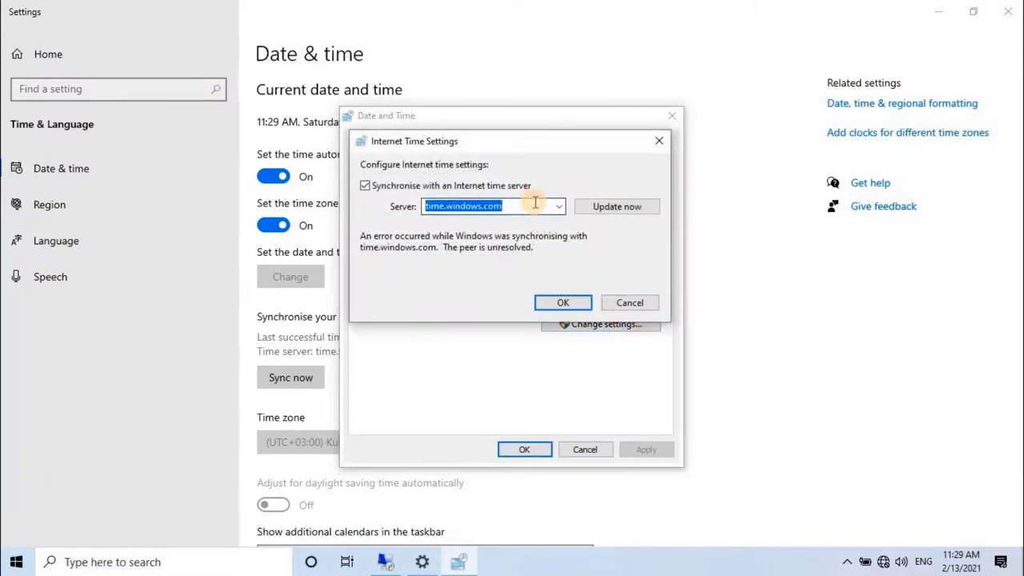
type("192.168.100.50")
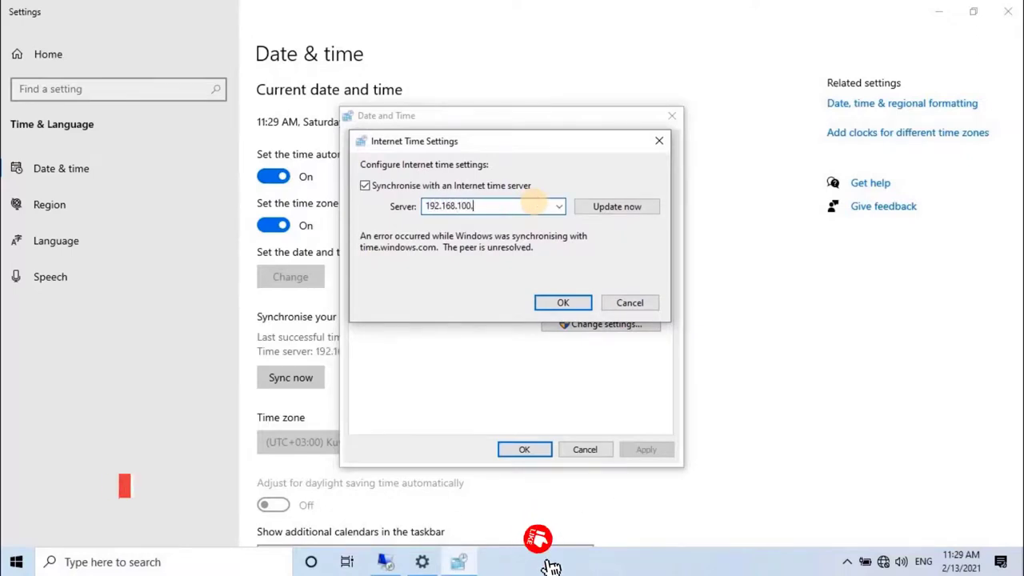
left_click(630, 209)
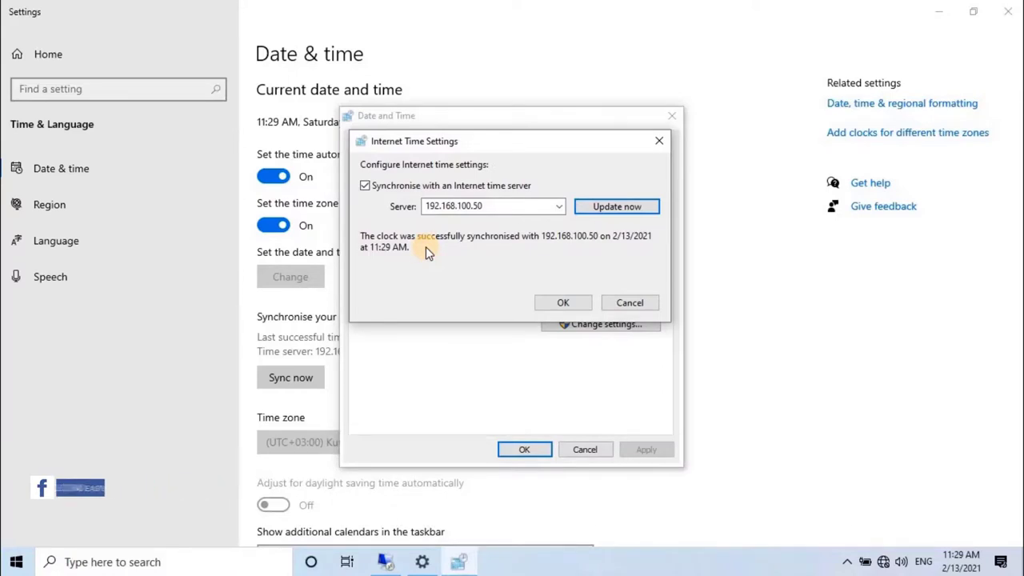
Confirm the new time server, close Date and Time, and close Settings.
left_click(567, 304)
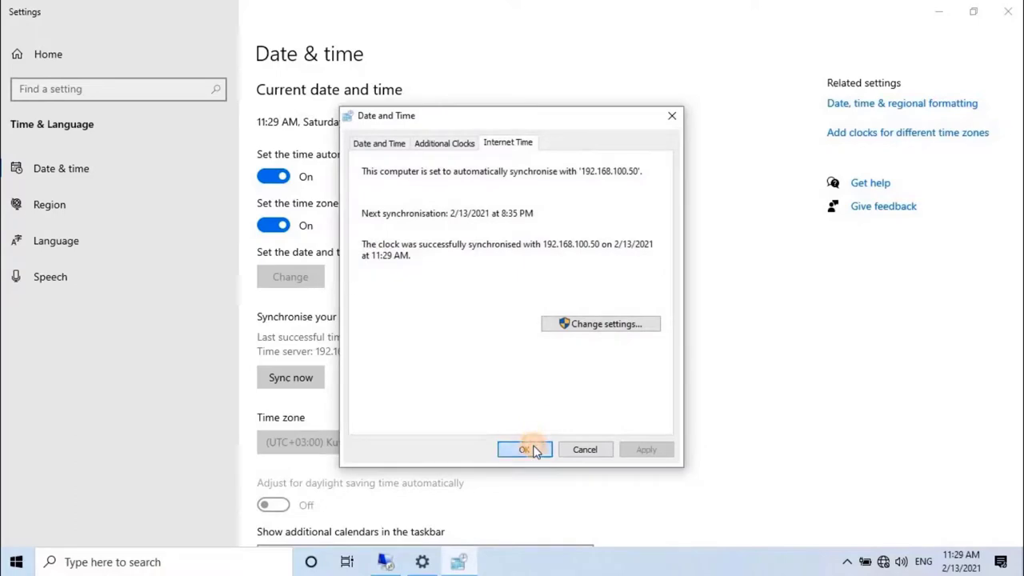
left_click(526, 450)
left_click(1001, 15)
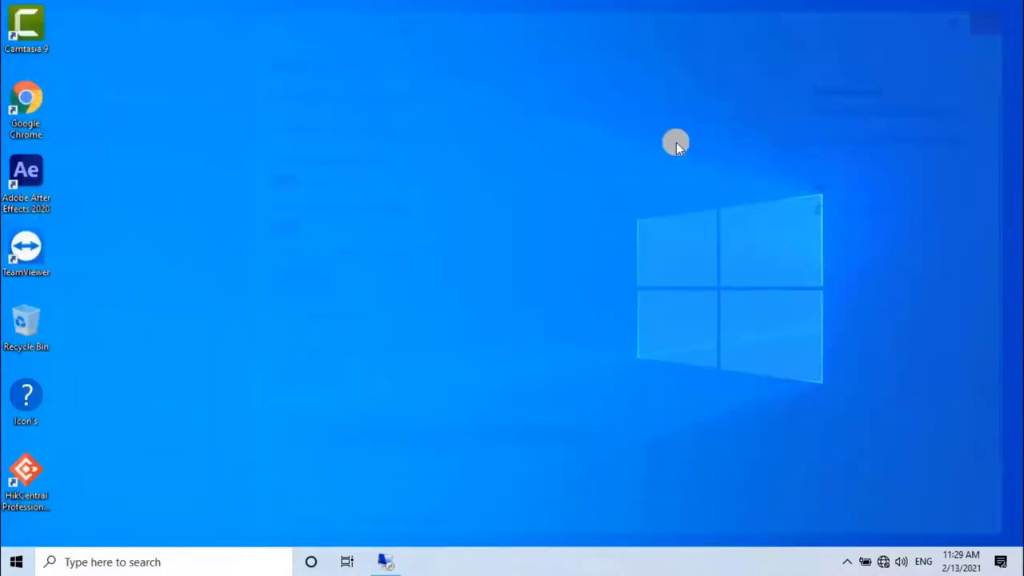